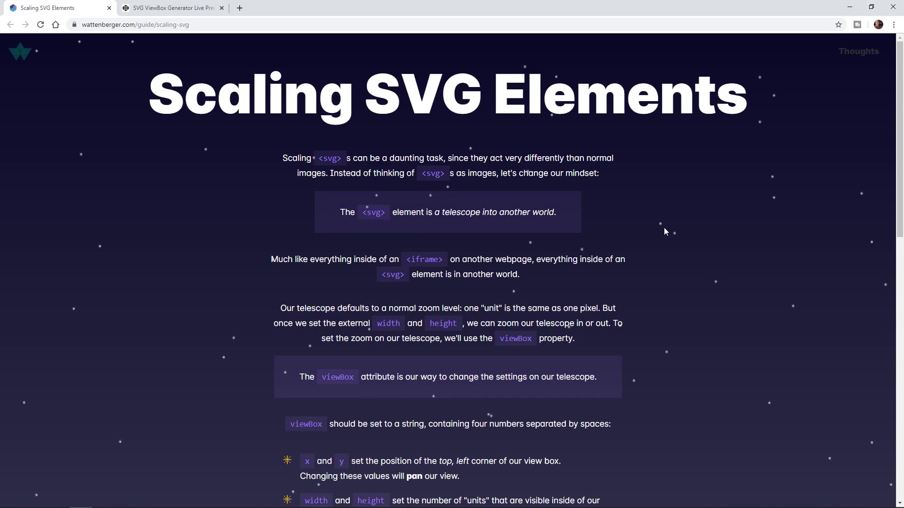
Scroll the article, switch to the SVG ViewBox Generator page, and restore the browser window.
drag(901, 83, 871, 258)
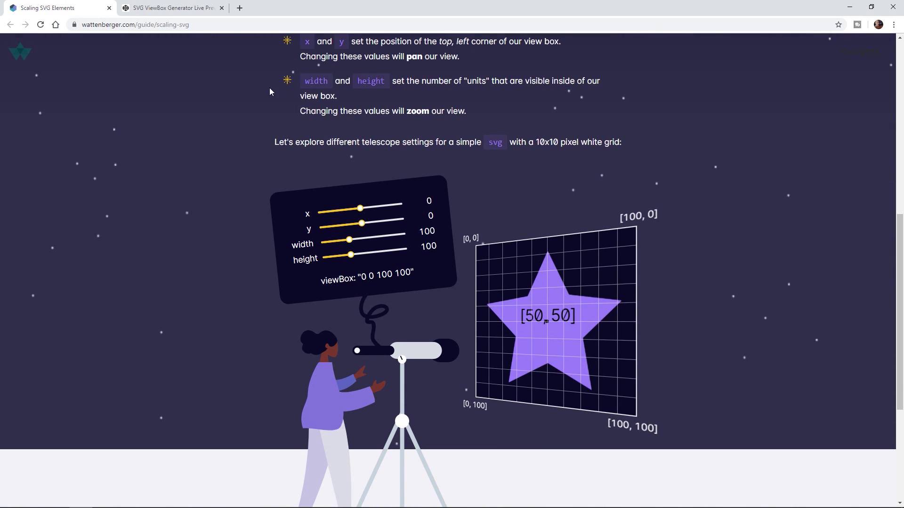
click(178, 8)
double_click(334, 10)
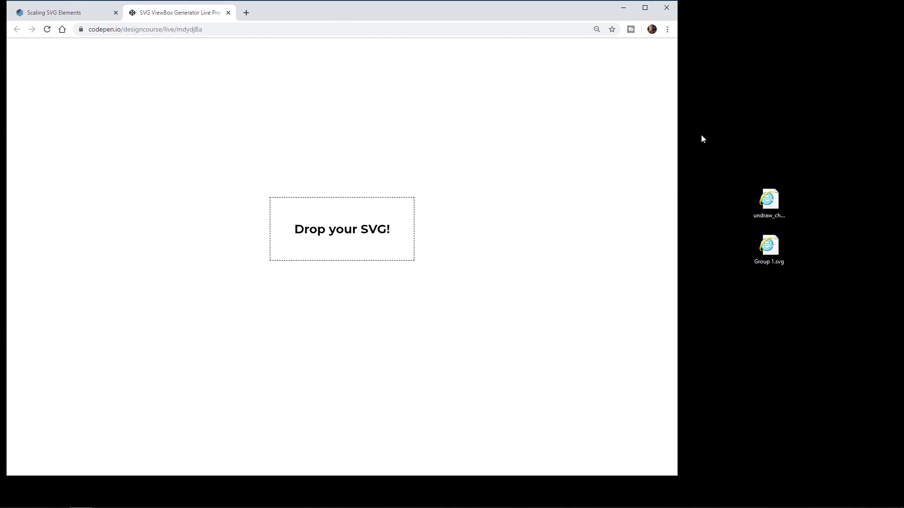
Drop the undraw robot SVG into the generator, then set x -240, width 1529, y -61.
drag(772, 207, 775, 195)
drag(586, 193, 344, 231)
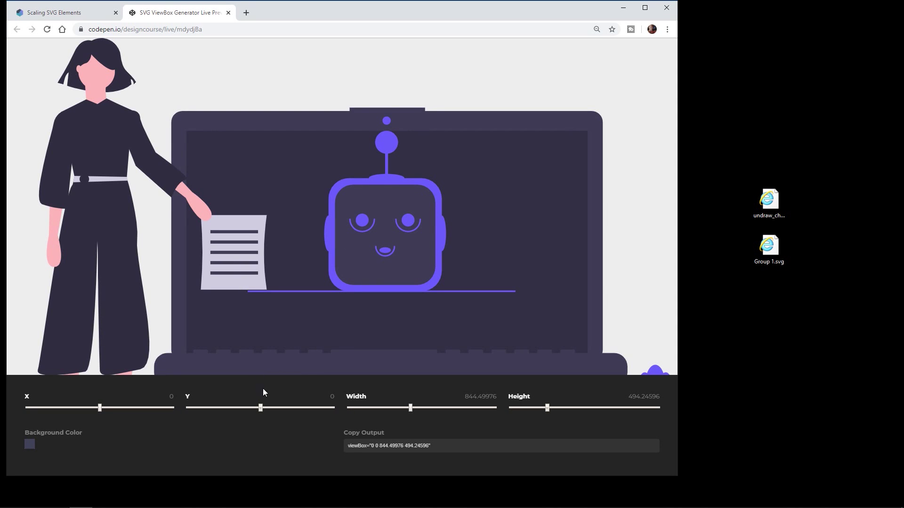
mouse_move(261, 412)
mouse_down()
mouse_move(252, 409)
mouse_move(275, 409)
mouse_move(264, 408)
mouse_up()
drag(101, 411, 83, 409)
drag(413, 408, 461, 408)
drag(265, 410, 258, 411)
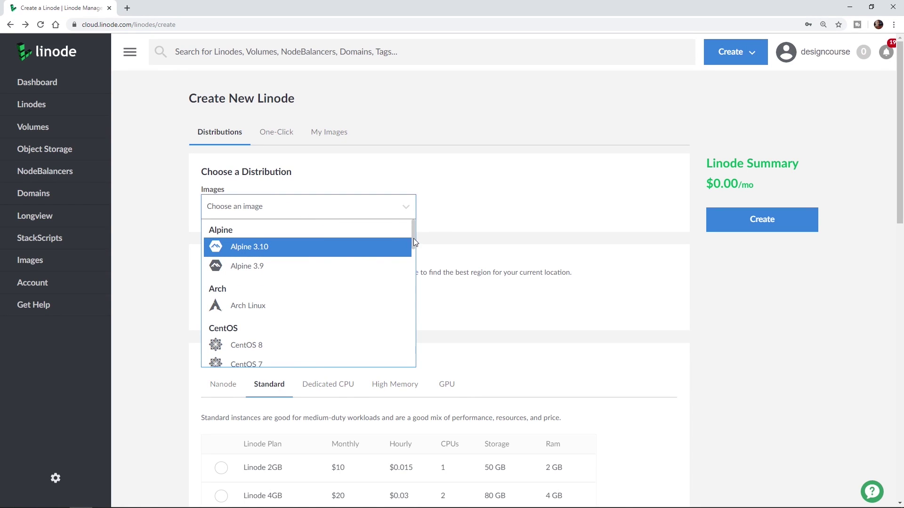
Choose the cPanel app from the One-Click catalogue for the new Linode.
drag(413, 239, 417, 262)
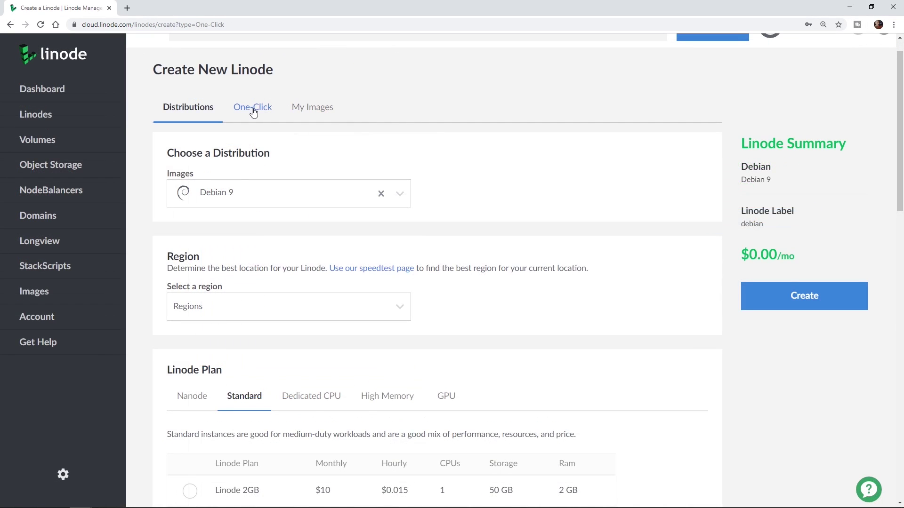
click(253, 111)
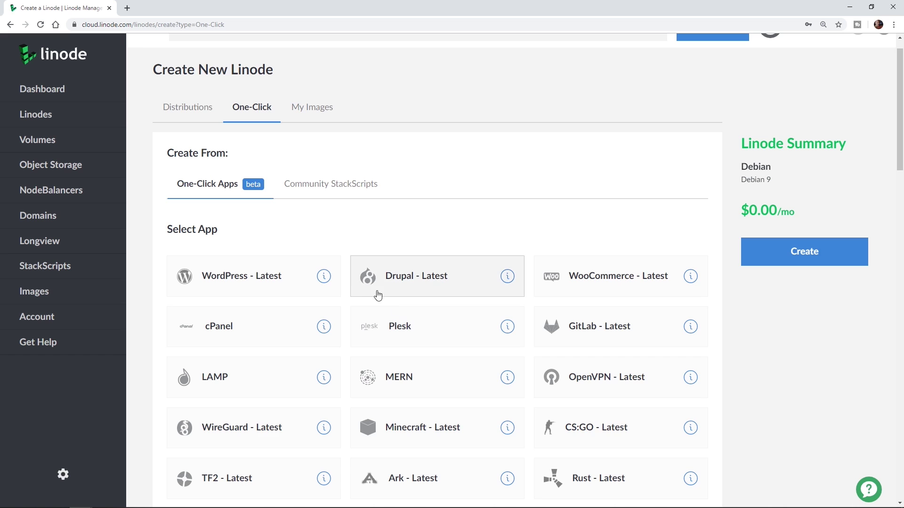
scroll(371, 293, down, 2)
key(ctrl+plus)
click(295, 279)
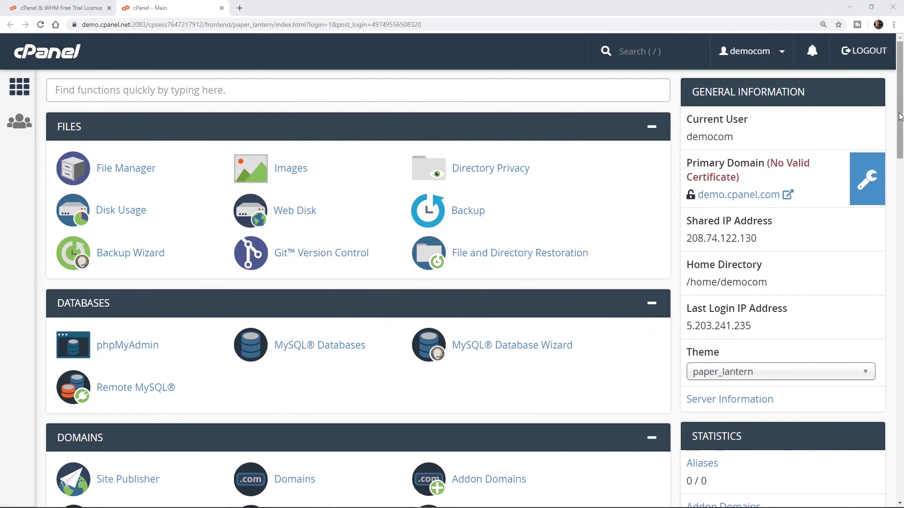
Scroll through the cPanel and WHM demo home pages.
drag(900, 119, 901, 271)
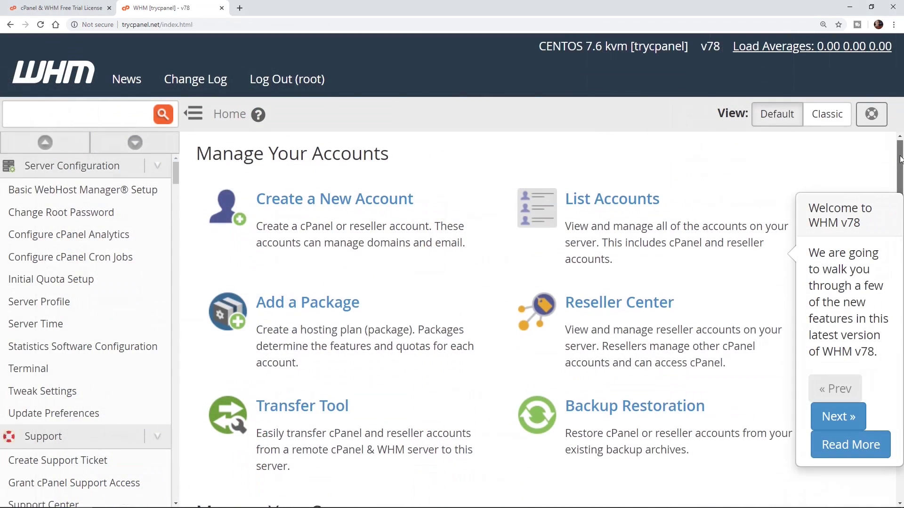
scroll(902, 215, down, 3)
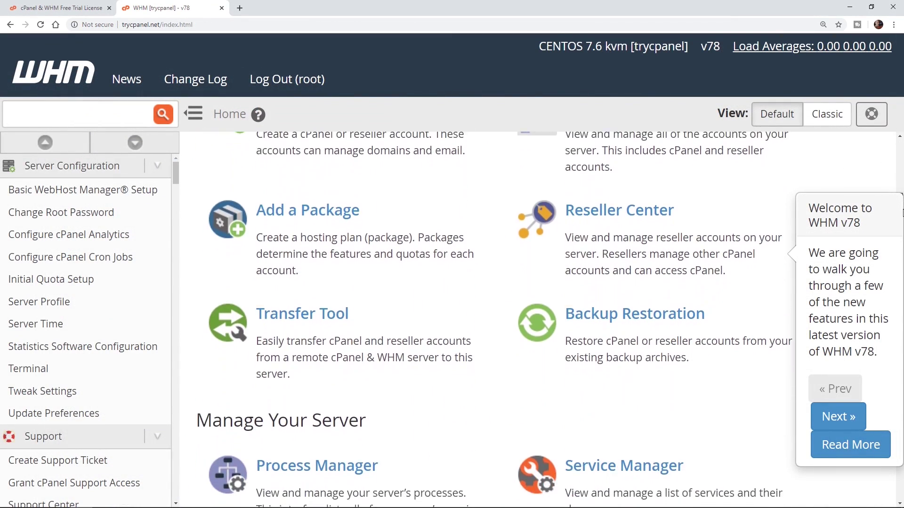
scroll(902, 215, down, 3)
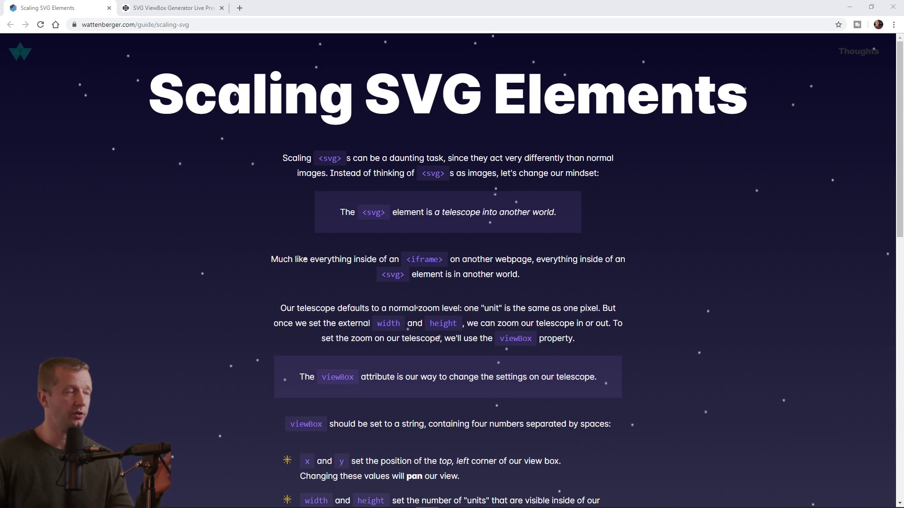
Read down to the telescope demo, highlighting the iframe sentence and viewBox callout along the way.
click(214, 24)
click(220, 230)
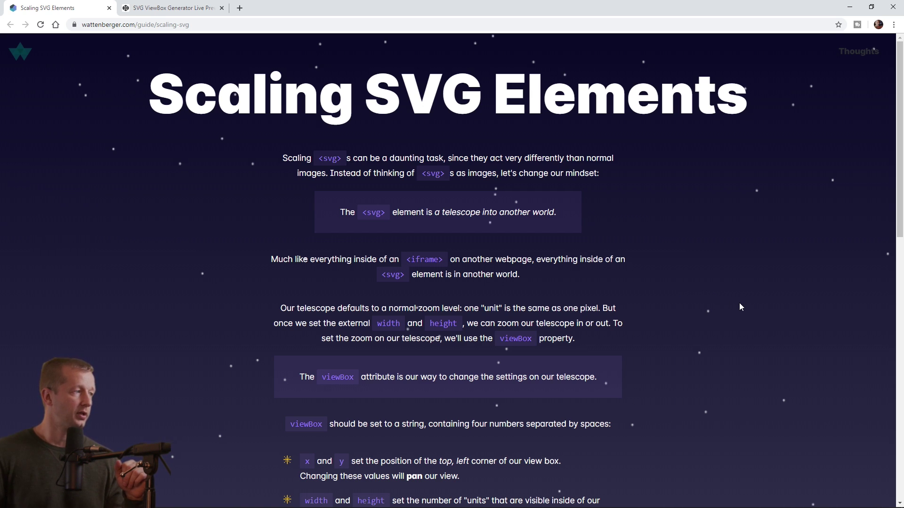
scroll(740, 305, down, 3)
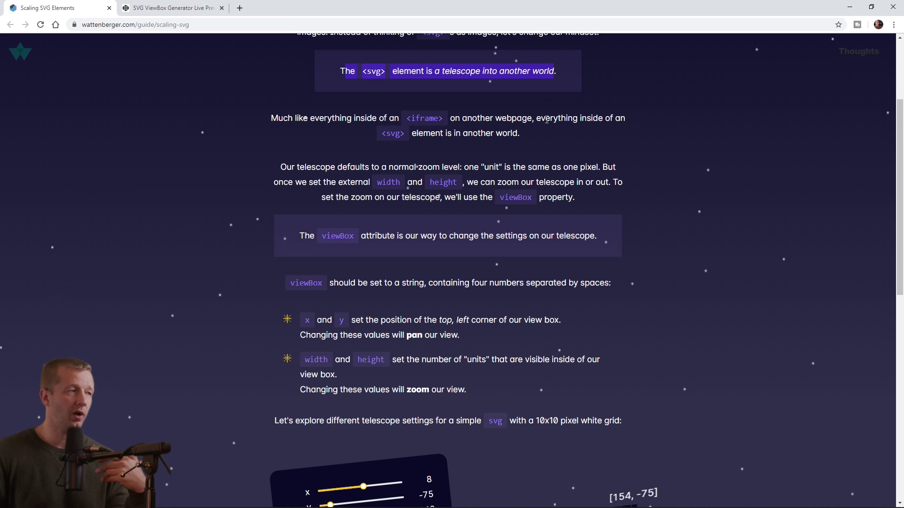
drag(560, 118, 594, 118)
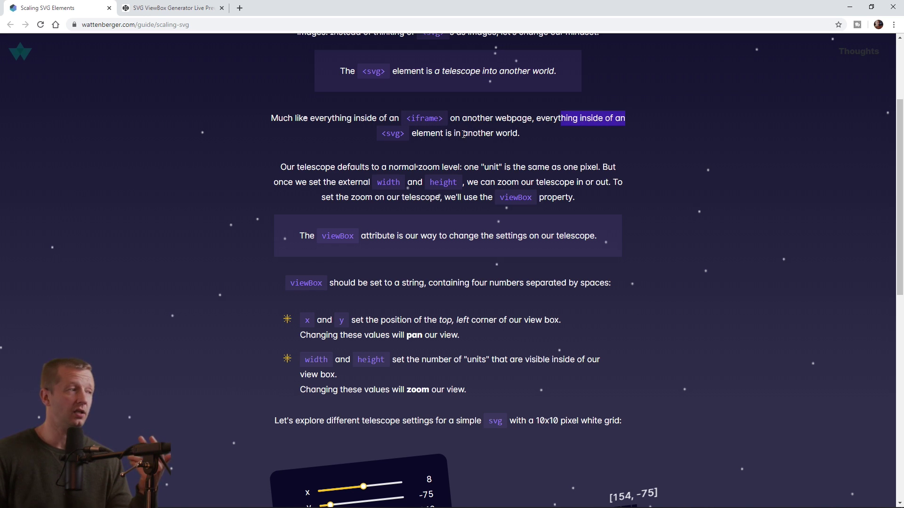
scroll(509, 203, down, 2)
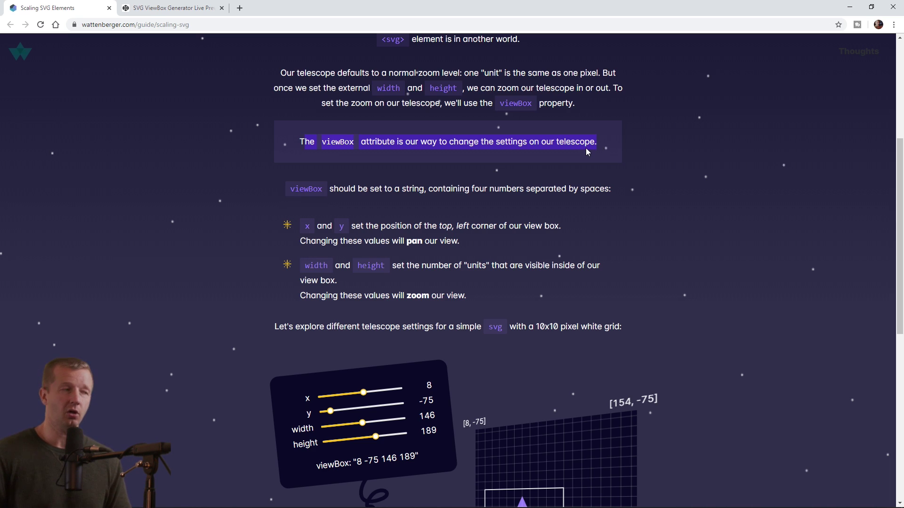
click(492, 170)
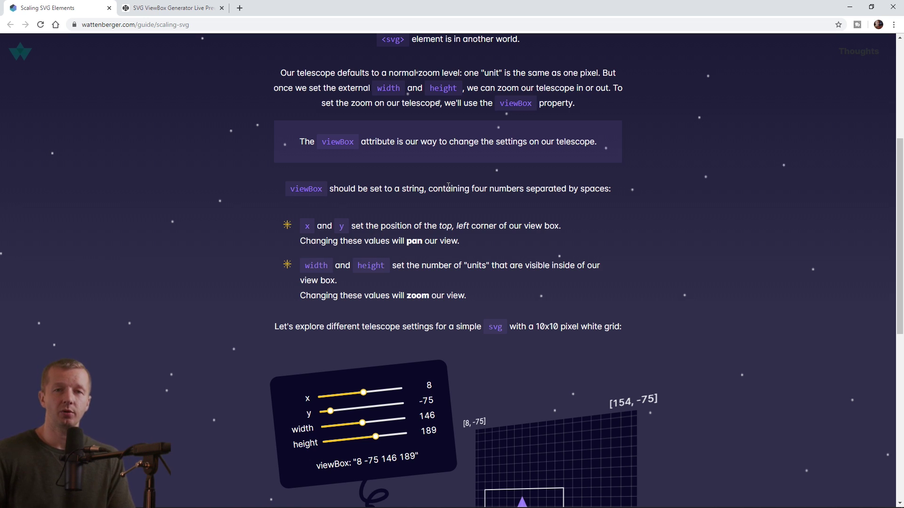
scroll(471, 189, down, 2)
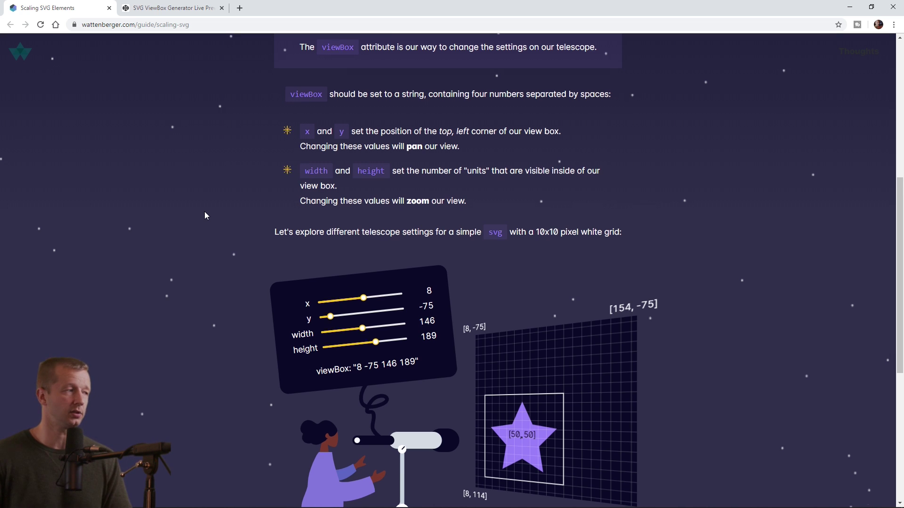
Reload the article to reset the telescope demo.
scroll(205, 214, down, 2)
scroll(250, 192, down, 2)
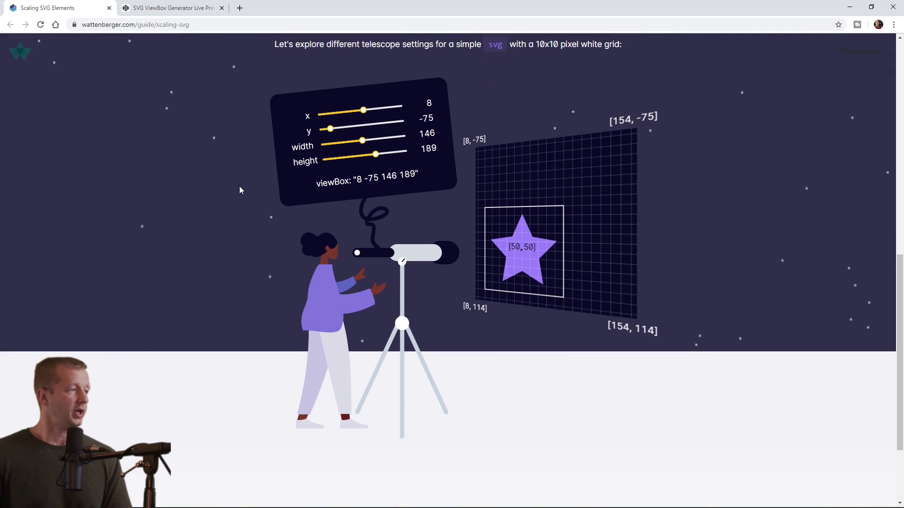
scroll(428, 154, up, 1)
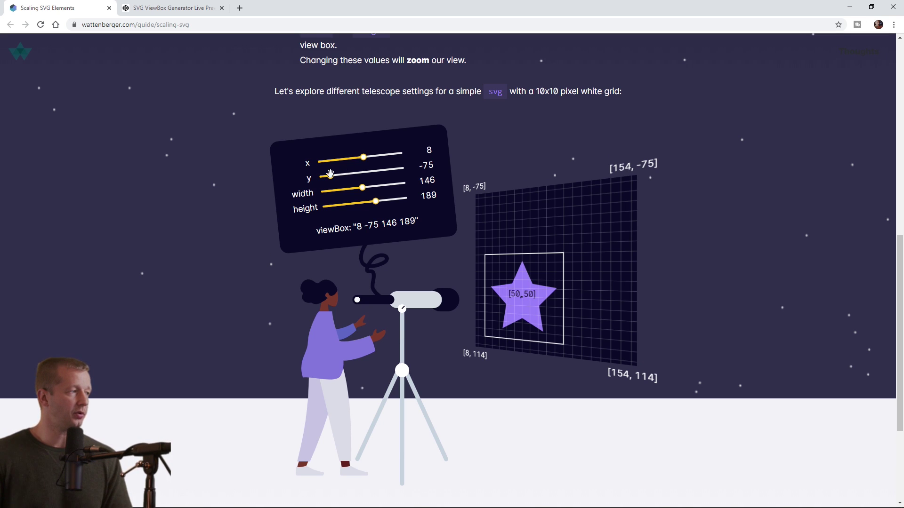
click(40, 25)
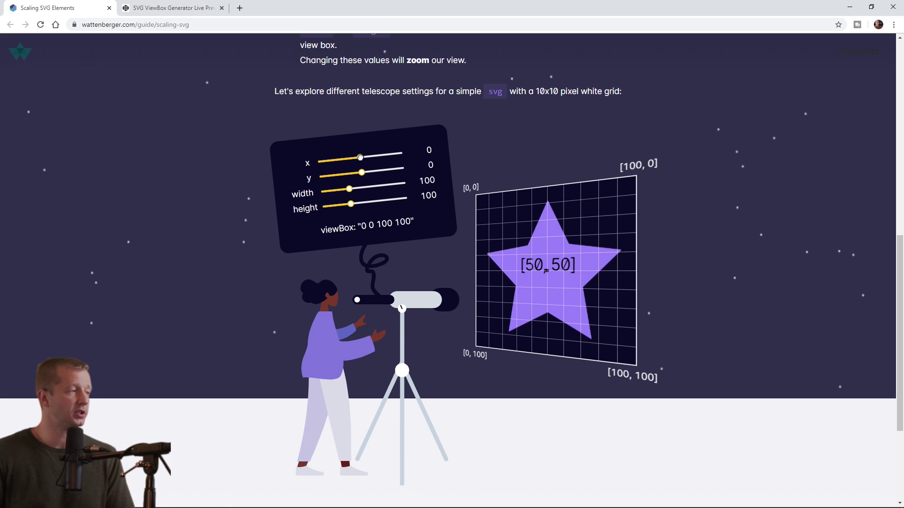
Pan the star view's x to 34, then into negatives at -21, noting the viewBox string.
drag(360, 158, 375, 156)
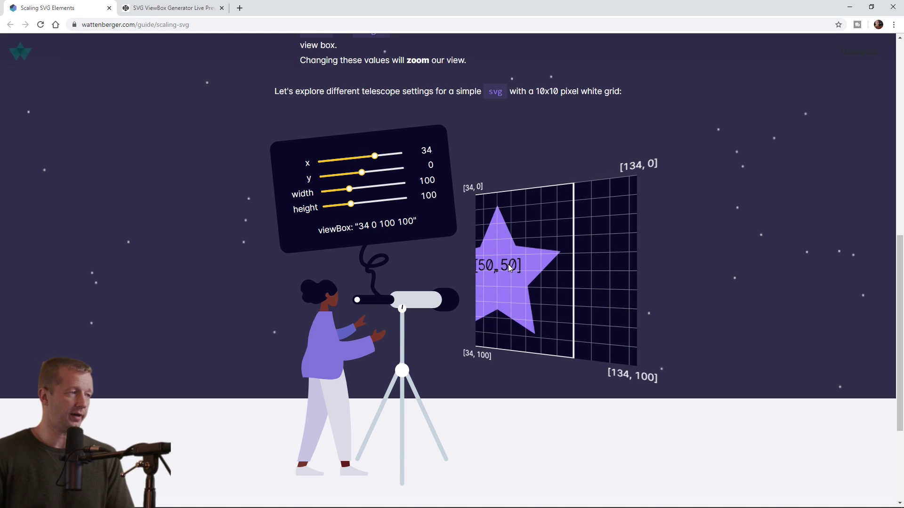
drag(375, 156, 351, 158)
drag(357, 226, 316, 230)
click(409, 221)
click(349, 229)
Pan x to -39, then back from -18 to 11, and reload to viewBox 0 0 100 100.
mouse_move(353, 160)
mouse_down()
mouse_move(345, 162)
mouse_move(372, 161)
mouse_move(339, 164)
mouse_move(374, 167)
mouse_move(347, 169)
mouse_move(358, 170)
mouse_up()
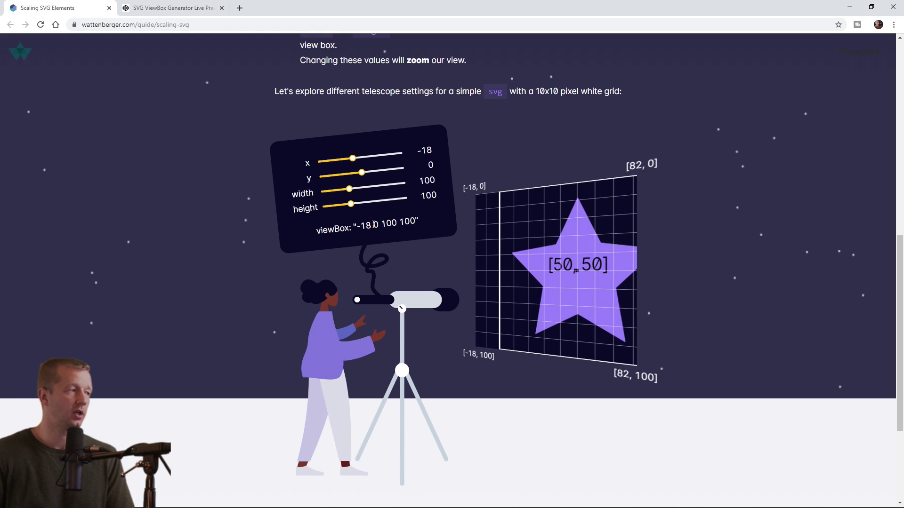
drag(372, 225, 357, 226)
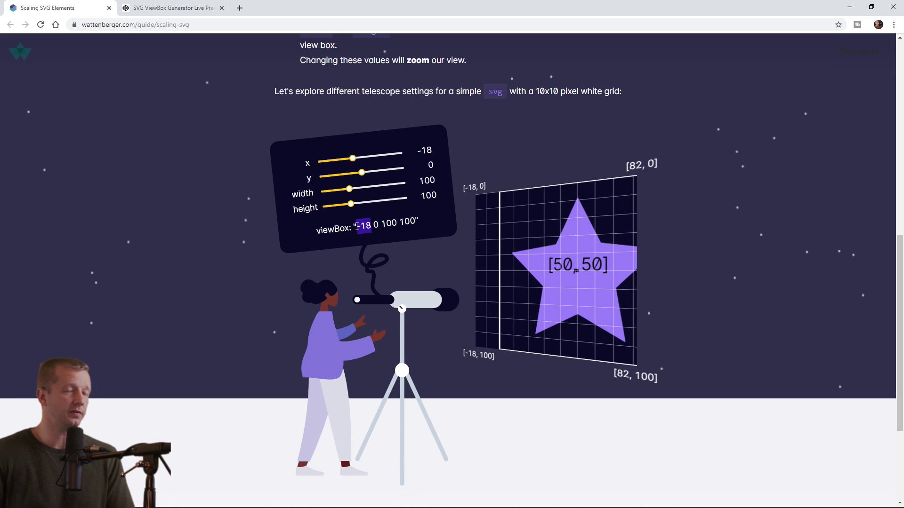
click(368, 225)
mouse_move(353, 158)
mouse_down()
mouse_move(339, 159)
mouse_move(383, 166)
mouse_move(351, 173)
mouse_move(384, 172)
mouse_move(370, 179)
mouse_move(371, 156)
mouse_move(392, 154)
mouse_move(354, 167)
mouse_move(361, 172)
mouse_up()
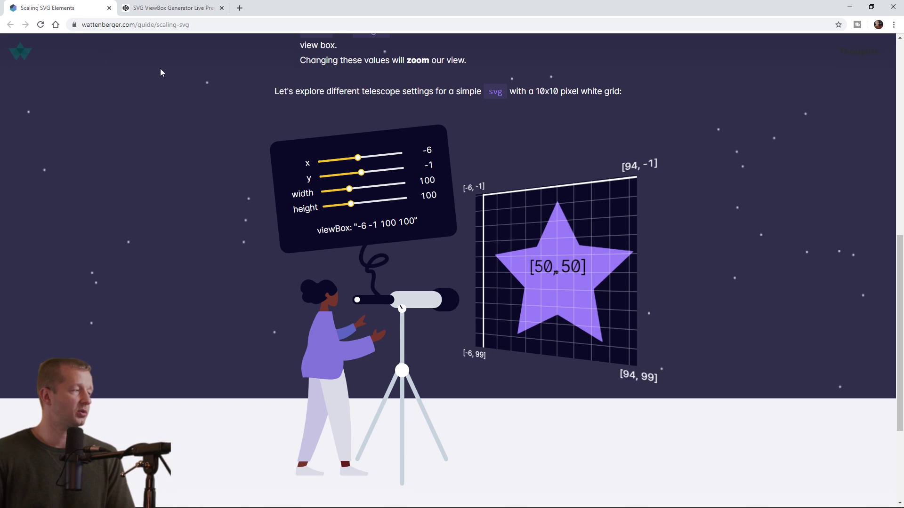
click(41, 25)
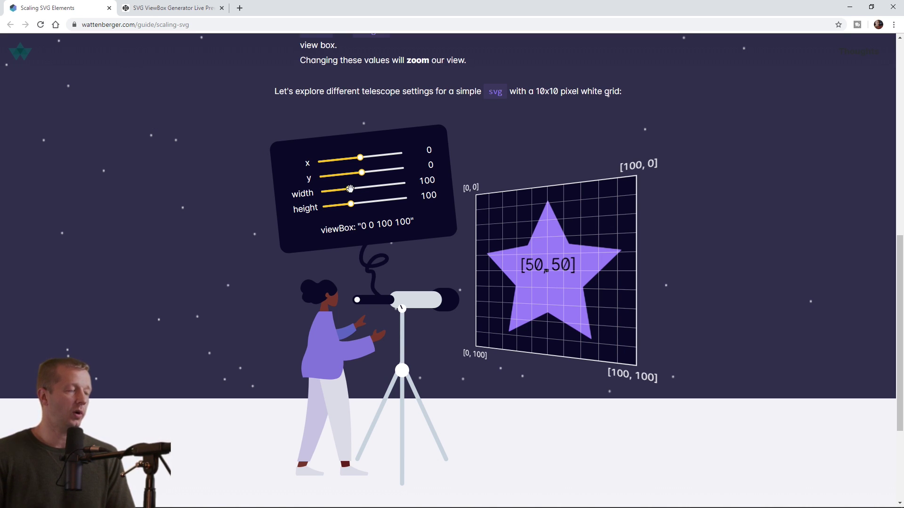
Adjust width and height, pan x to -12, and confirm the string reads -12 0 126 79.
drag(350, 189, 396, 195)
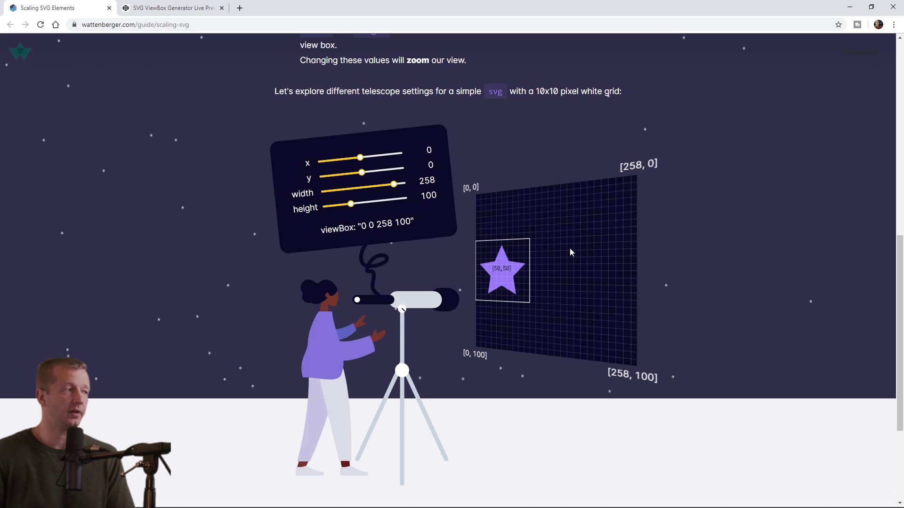
drag(393, 184, 345, 195)
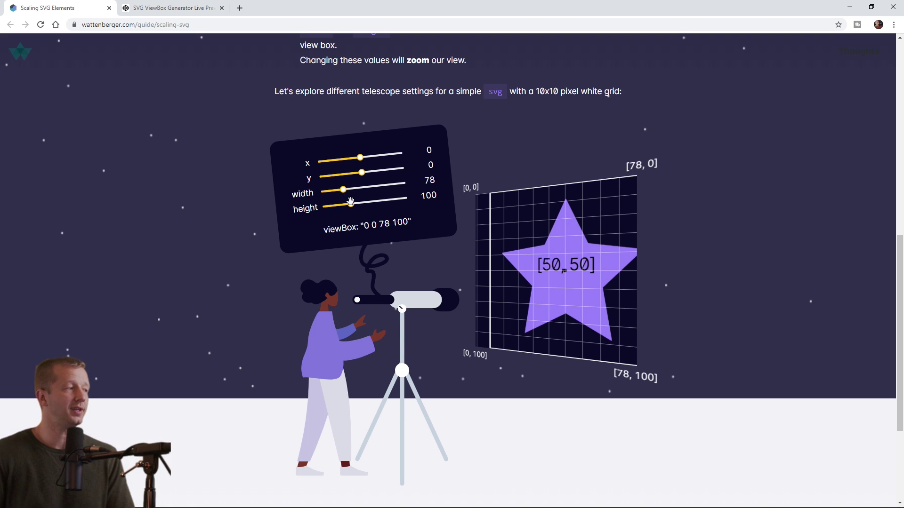
drag(351, 204, 331, 190)
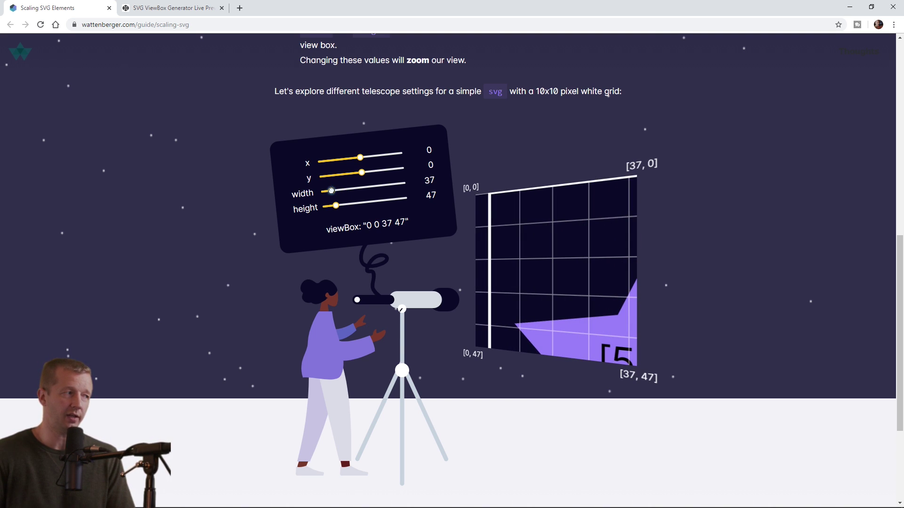
drag(332, 191, 336, 191)
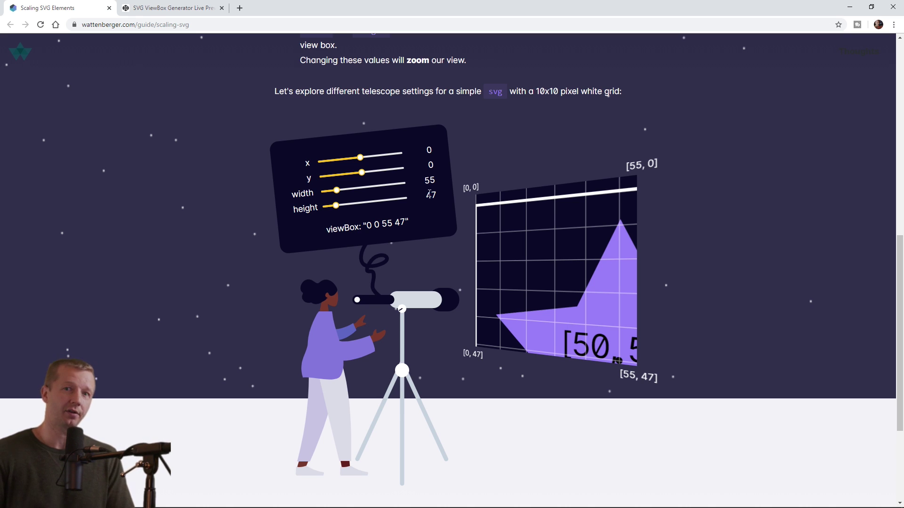
mouse_move(337, 190)
mouse_down()
mouse_move(326, 190)
mouse_move(357, 189)
mouse_move(345, 204)
mouse_up()
mouse_move(360, 158)
mouse_down()
mouse_move(347, 159)
mouse_move(355, 159)
mouse_up()
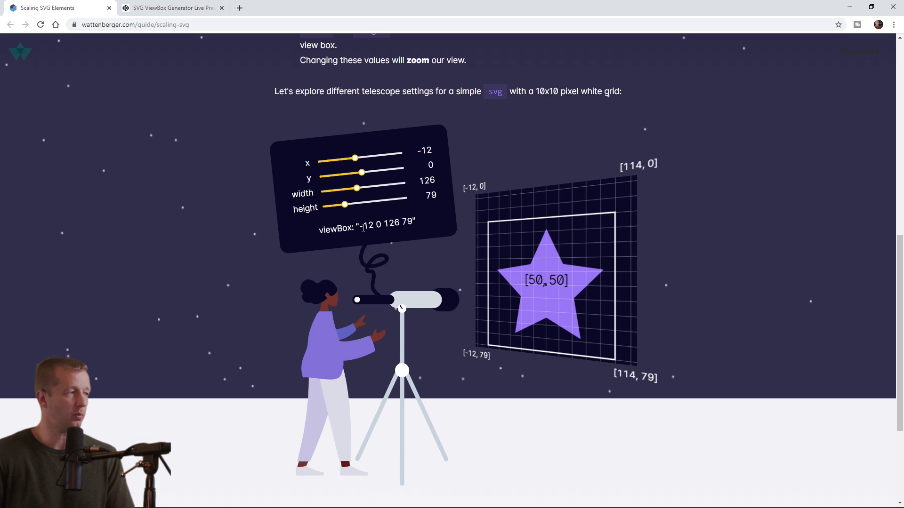
drag(360, 228, 411, 223)
click(411, 223)
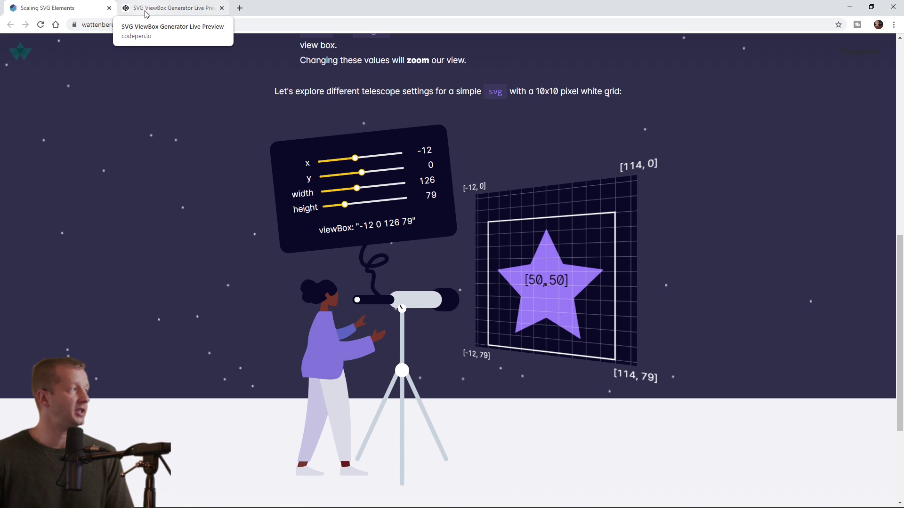
Return to the ViewBox Generator, shrink the window left, and select undraw_chat_bot_kli5.svg on the desktop.
click(177, 13)
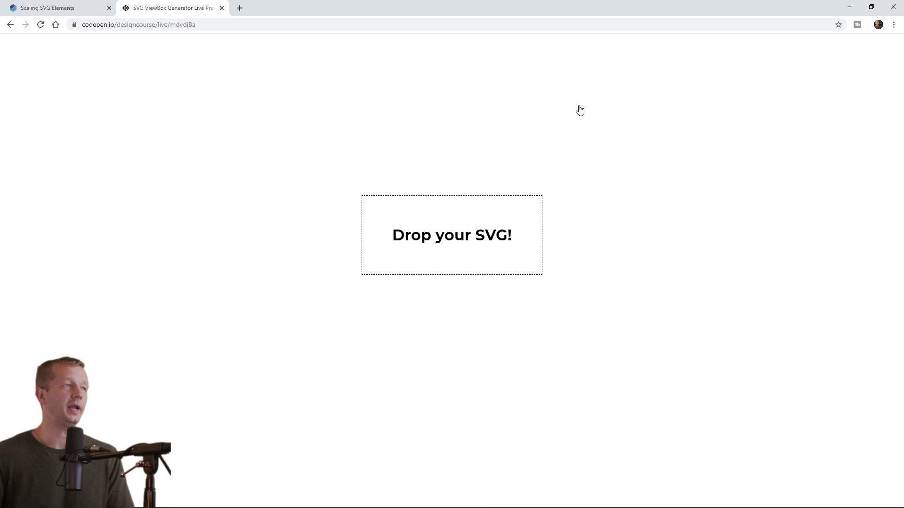
drag(617, 13, 424, 54)
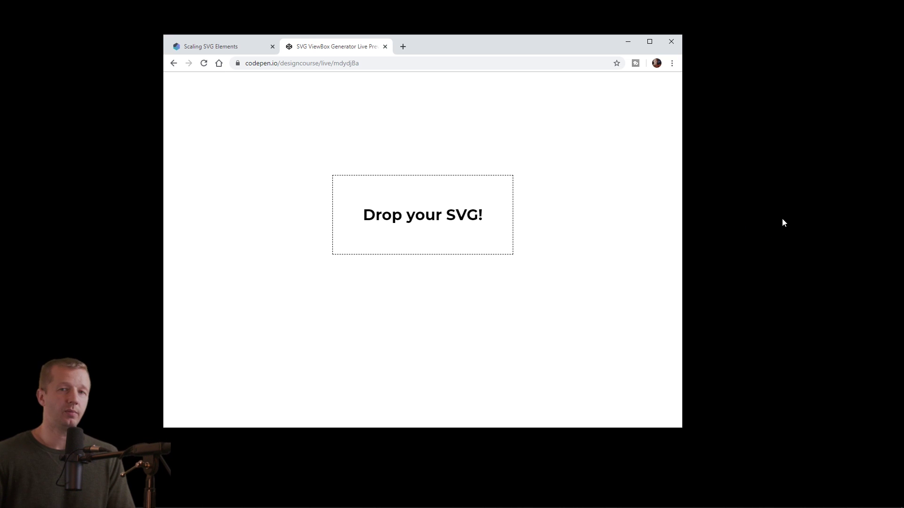
drag(774, 232, 789, 254)
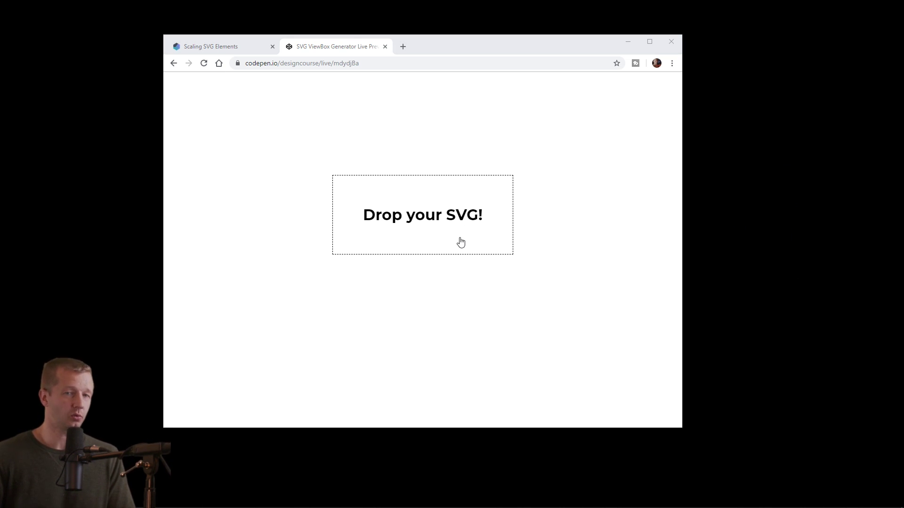
click(741, 196)
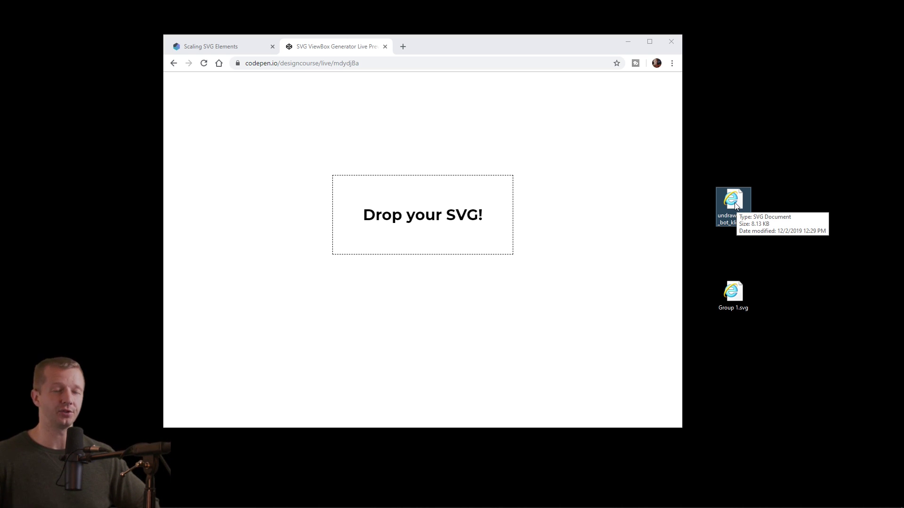
Drop the chat bot SVG onto the generator and zoom the page to 80%.
drag(735, 202, 466, 217)
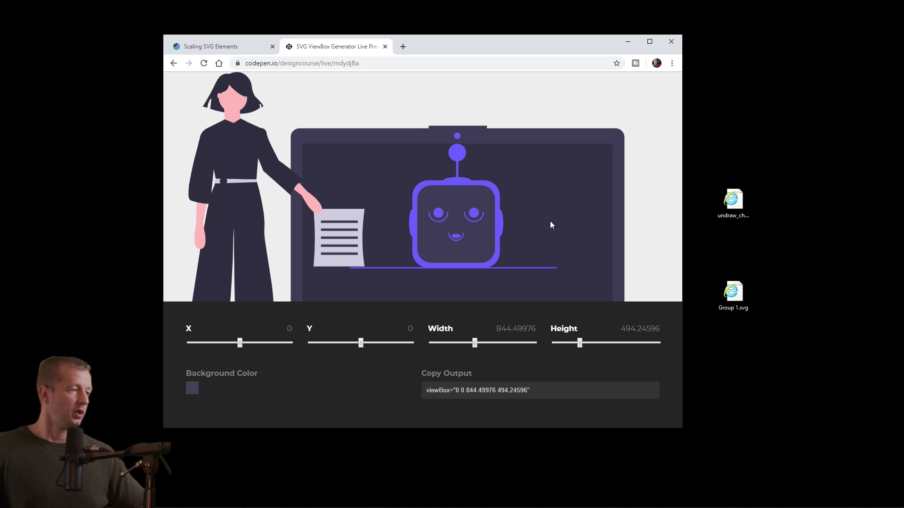
key(Tab)
key(ctrl+minus)
key(ctrl+minus)
key(ctrl+minus)
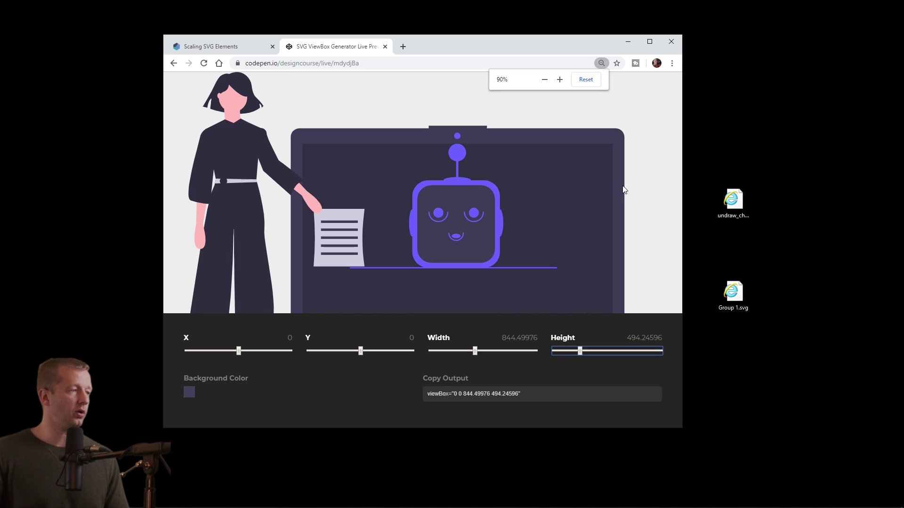
key(ctrl+plus)
key(ctrl+plus)
key(ctrl+minus)
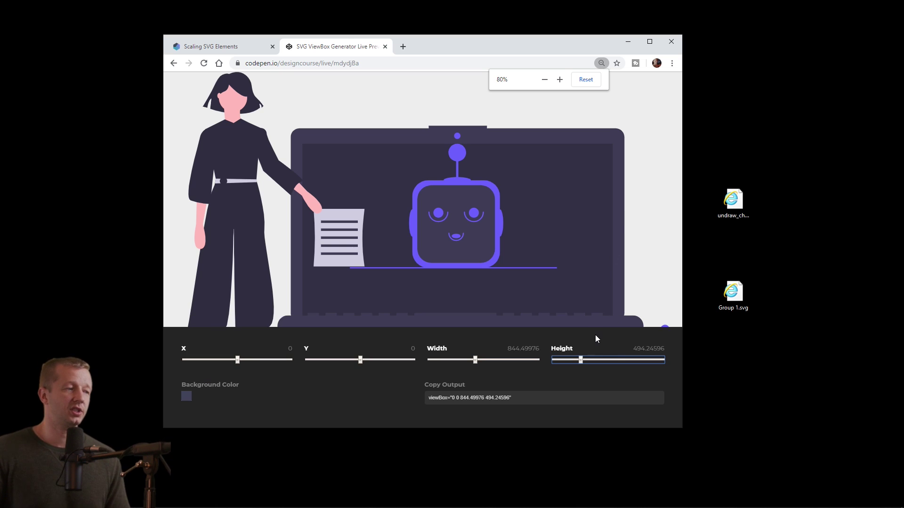
click(595, 335)
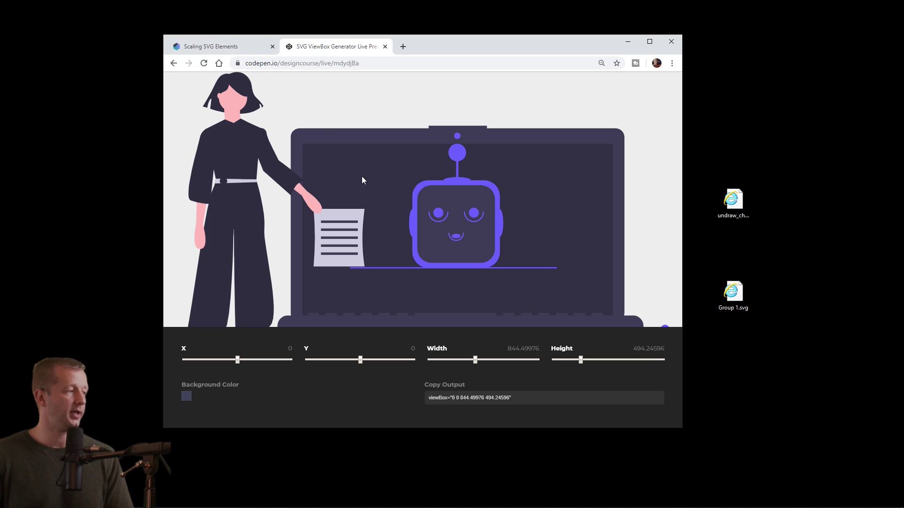
Set the preview background colour to pale lavender #E3E5FF.
click(186, 397)
click(264, 318)
drag(265, 318, 215, 295)
click(435, 110)
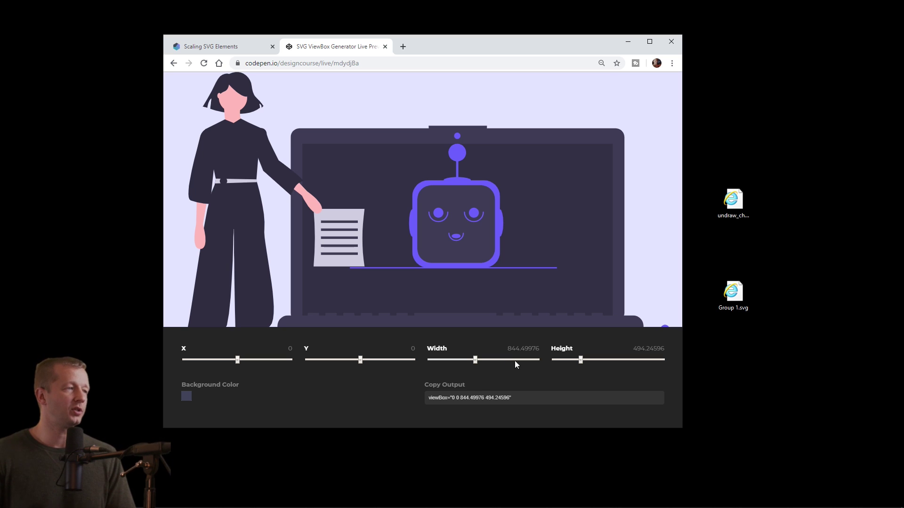
click(733, 201)
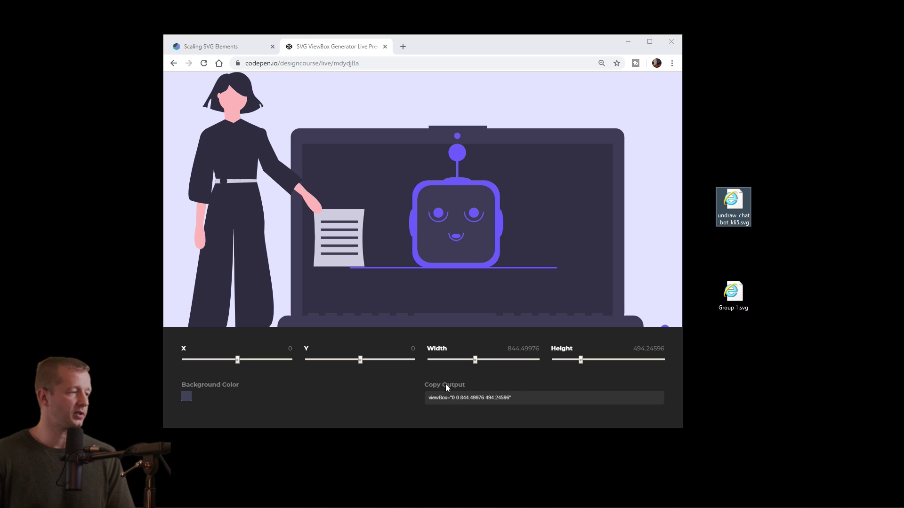
click(463, 399)
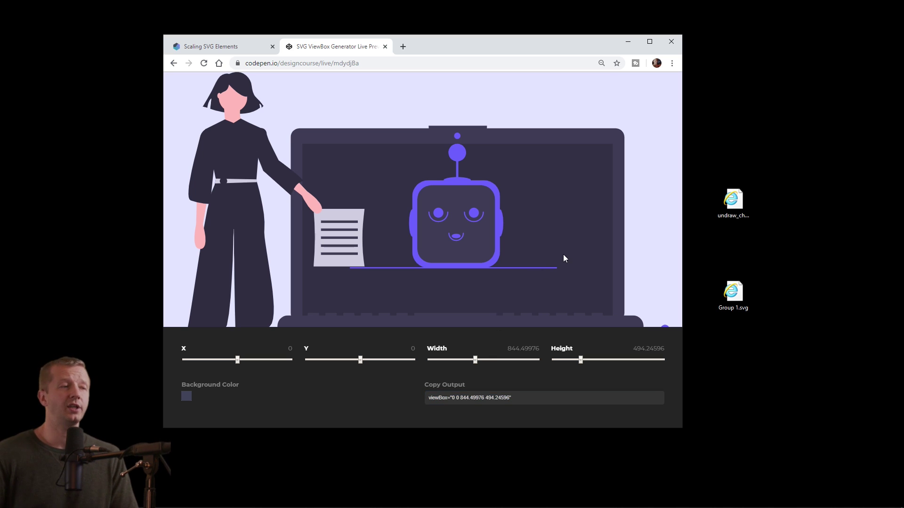
click(738, 201)
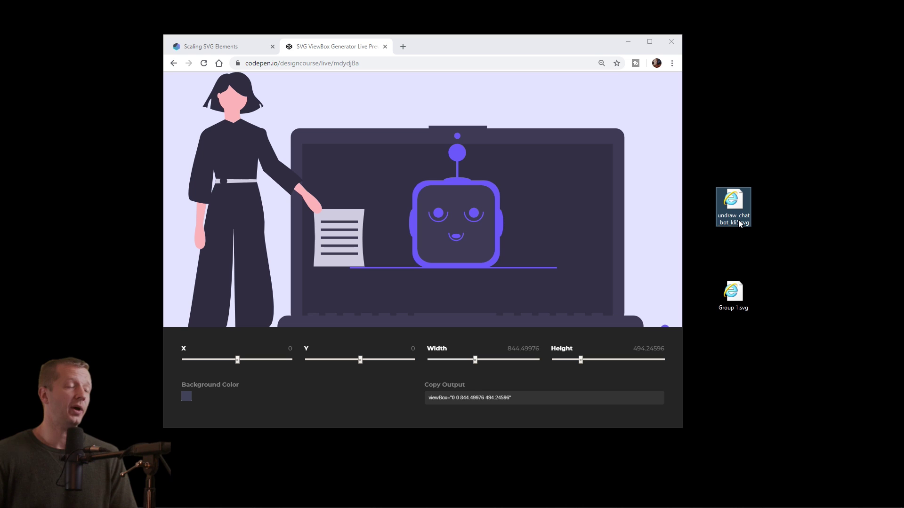
click(556, 187)
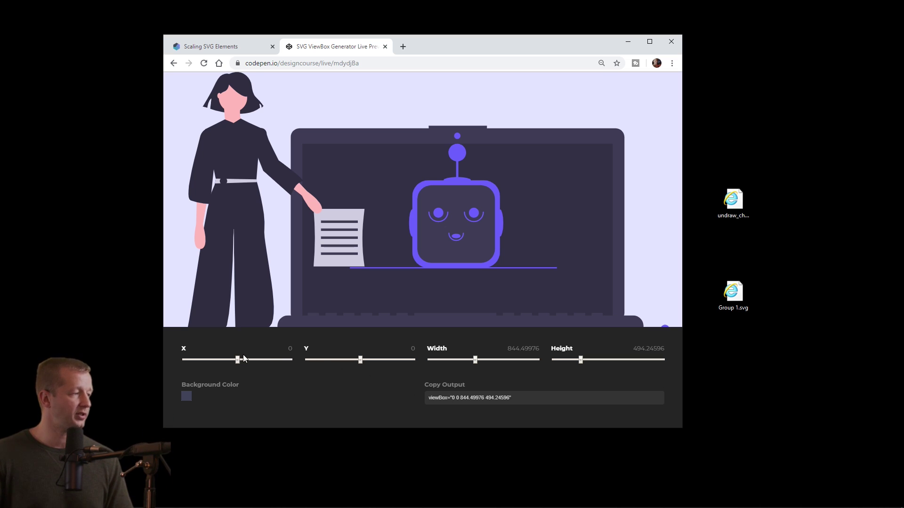
Widen the viewBox to about 1814, shift the scene right and down, and enlarge the height.
drag(476, 360, 526, 360)
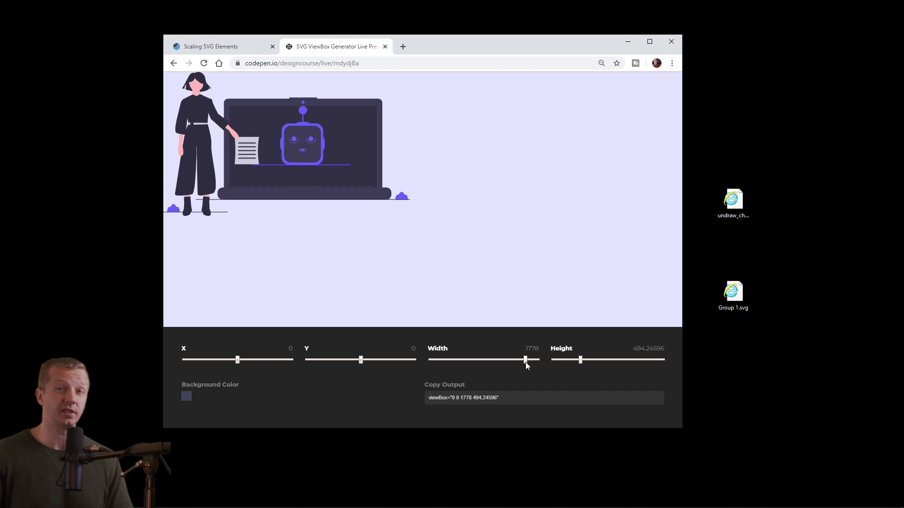
drag(526, 363, 528, 362)
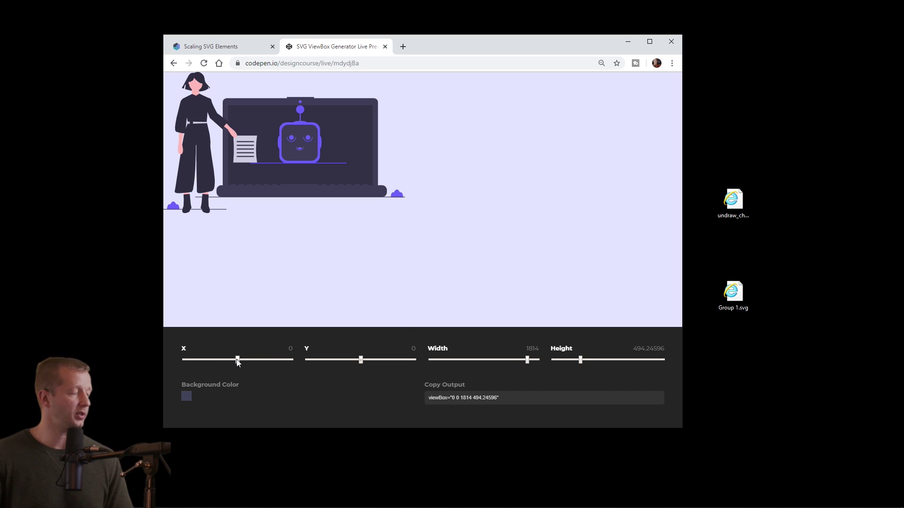
drag(237, 361, 189, 361)
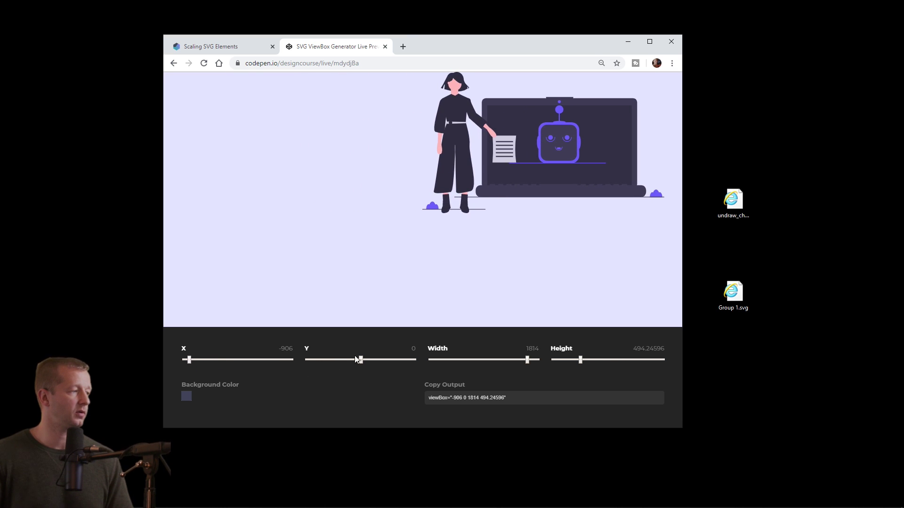
mouse_move(361, 360)
mouse_down()
mouse_move(345, 360)
mouse_move(355, 361)
mouse_up()
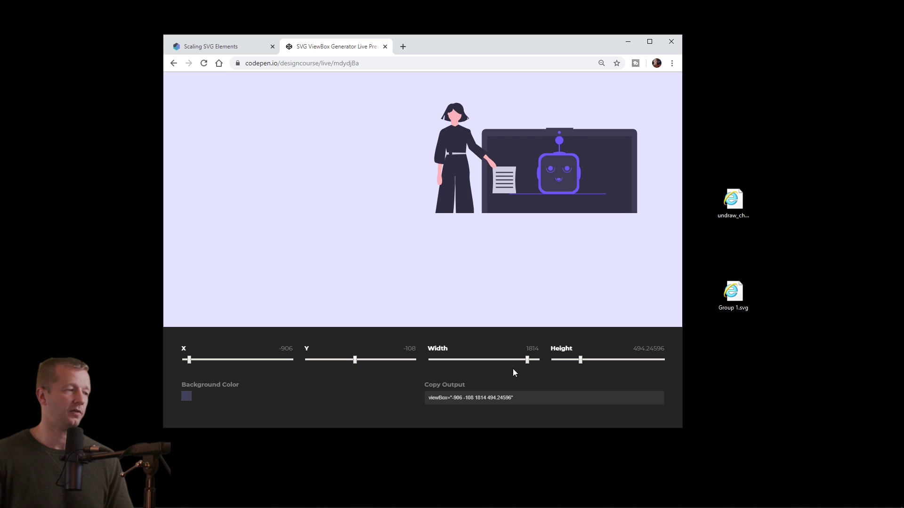
drag(581, 360, 600, 360)
drag(355, 361, 357, 363)
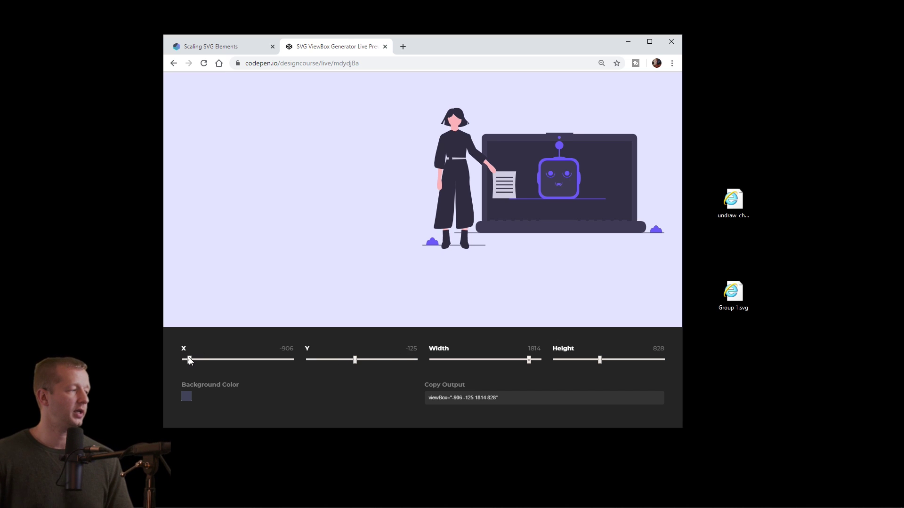
mouse_move(189, 360)
mouse_down()
mouse_move(176, 360)
mouse_move(198, 360)
mouse_move(184, 362)
mouse_up()
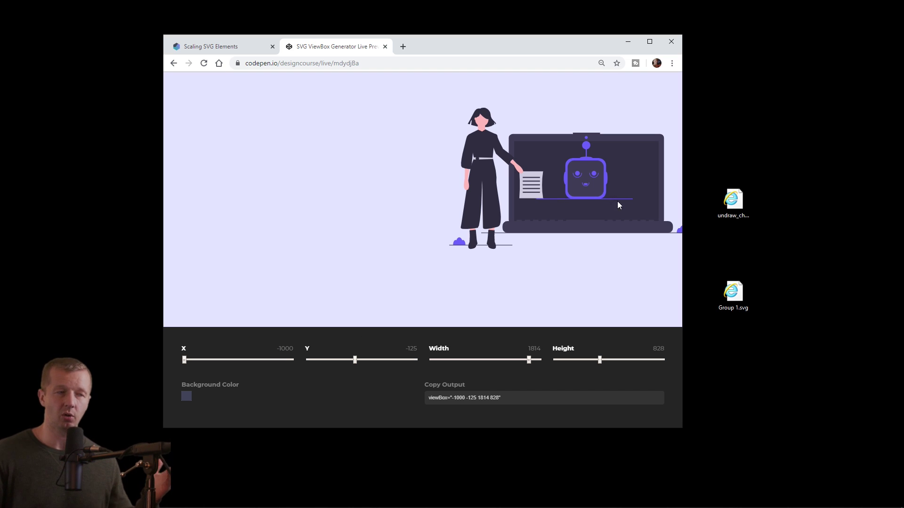
mouse_move(684, 211)
mouse_down()
mouse_move(659, 217)
mouse_move(688, 212)
mouse_up()
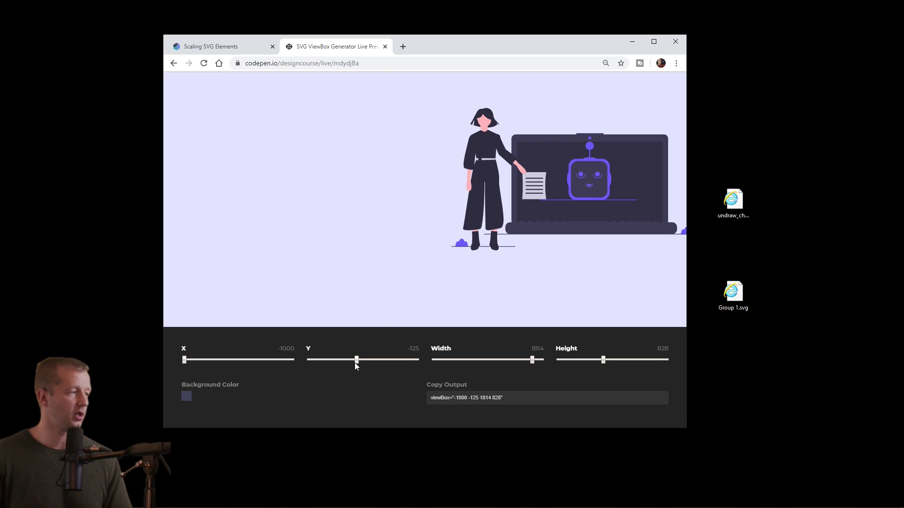
drag(356, 360, 355, 359)
drag(184, 361, 192, 362)
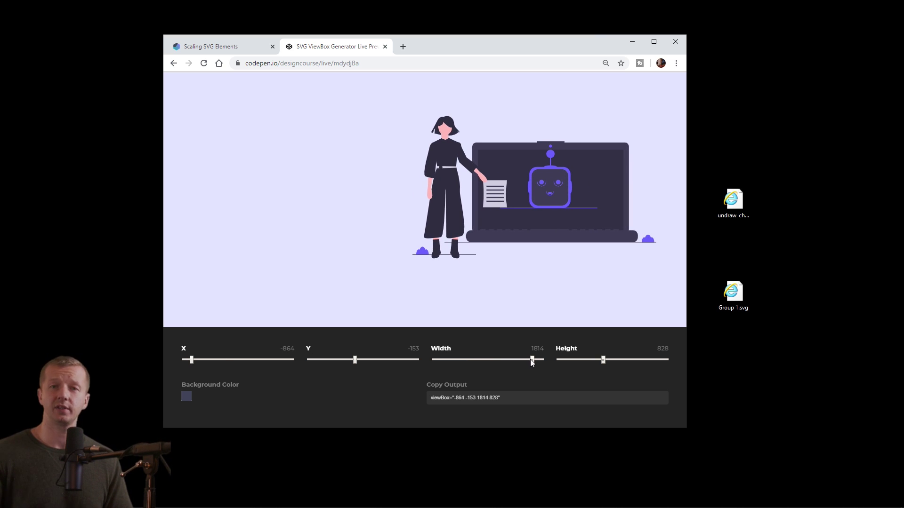
mouse_move(532, 361)
mouse_down()
mouse_move(522, 361)
mouse_move(531, 361)
mouse_up()
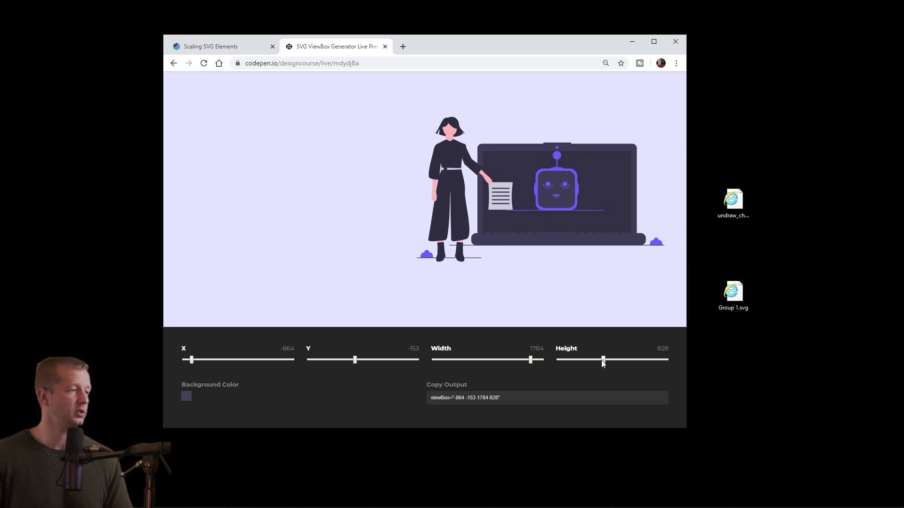
mouse_move(603, 361)
mouse_down()
mouse_move(552, 359)
mouse_move(620, 361)
mouse_up()
Move Group 1.svg beside the browser and reload the generator for a fresh start.
click(734, 294)
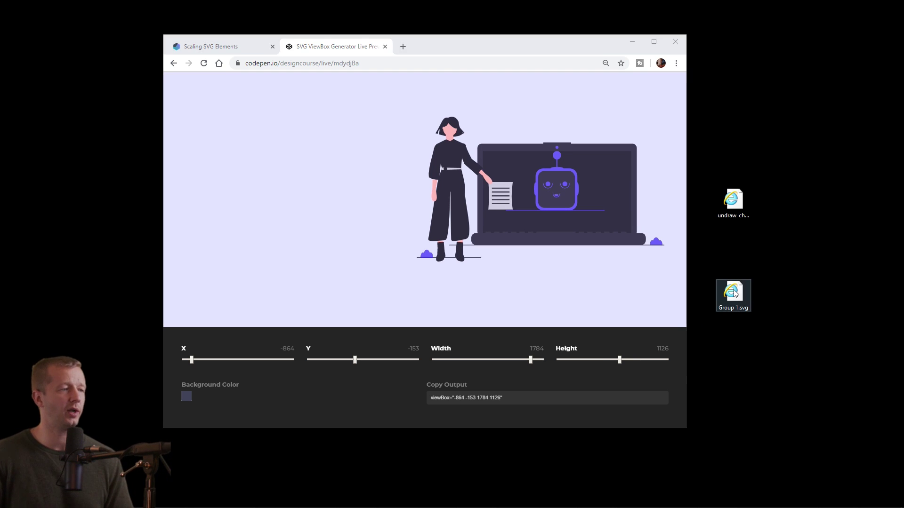
drag(735, 294, 476, 226)
click(203, 63)
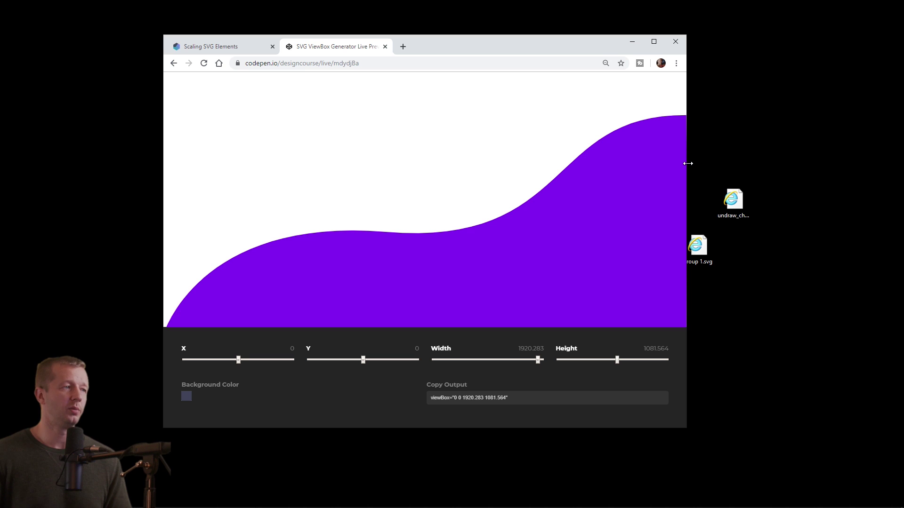
Resize the browser window, then shrink the viewBox width to 1248 and shift X to 212.
drag(688, 164, 546, 171)
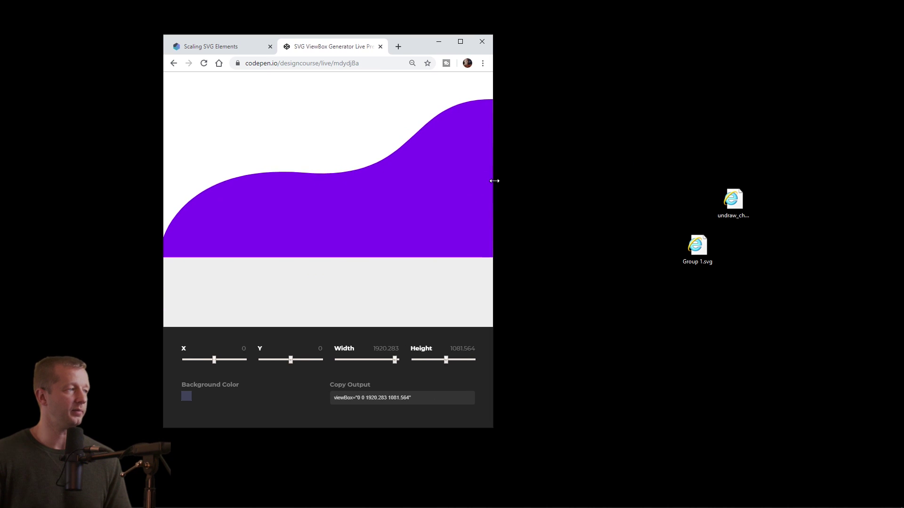
drag(494, 181, 541, 254)
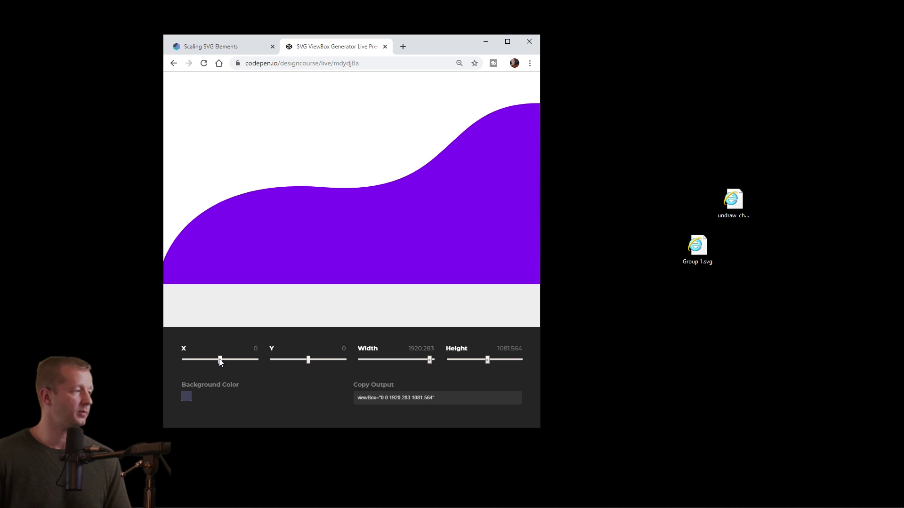
mouse_move(220, 361)
mouse_down()
mouse_move(204, 363)
mouse_move(219, 361)
mouse_up()
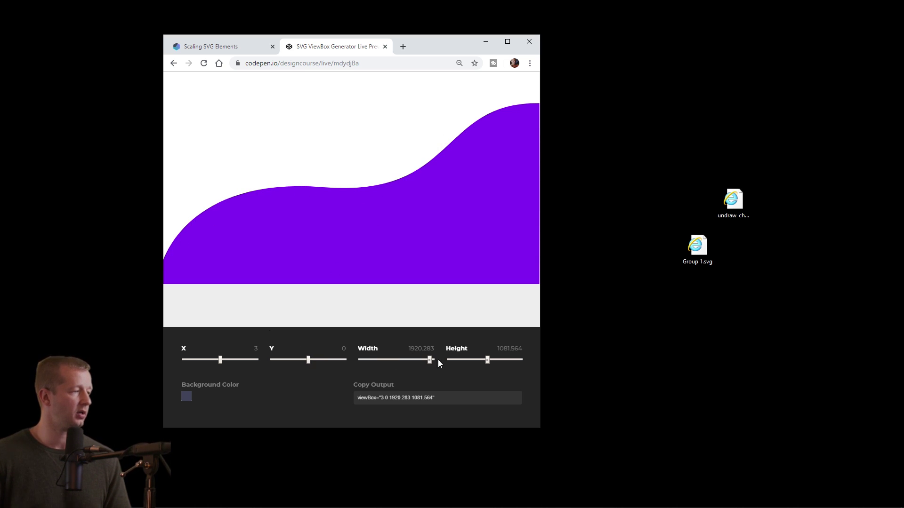
drag(429, 361, 401, 366)
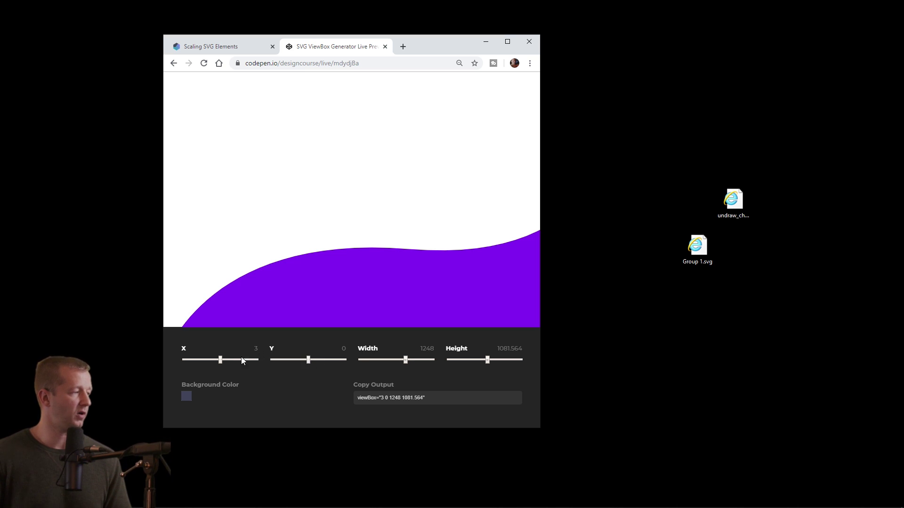
mouse_move(220, 360)
mouse_down()
mouse_move(210, 360)
mouse_move(228, 359)
mouse_up()
mouse_move(308, 360)
mouse_down()
mouse_move(300, 360)
mouse_move(314, 361)
mouse_up()
drag(407, 361, 392, 361)
drag(227, 360, 311, 362)
drag(235, 361, 230, 360)
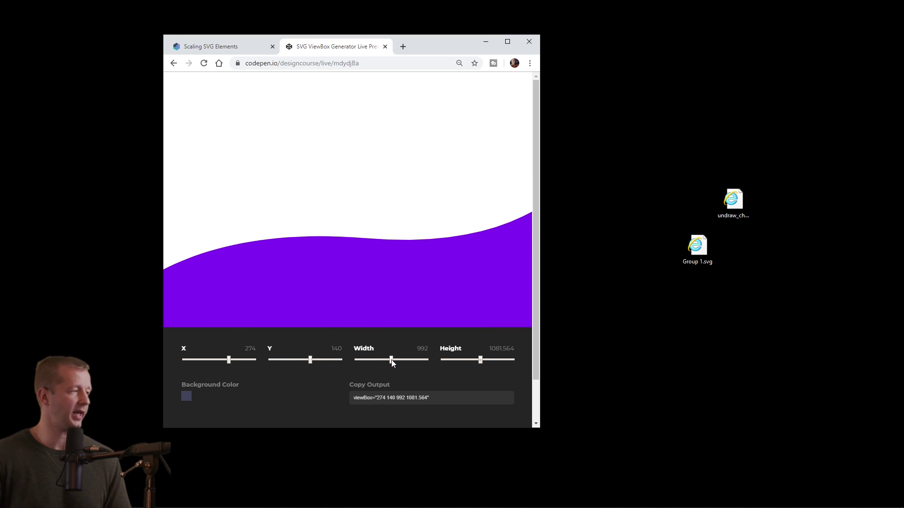
drag(392, 362, 395, 362)
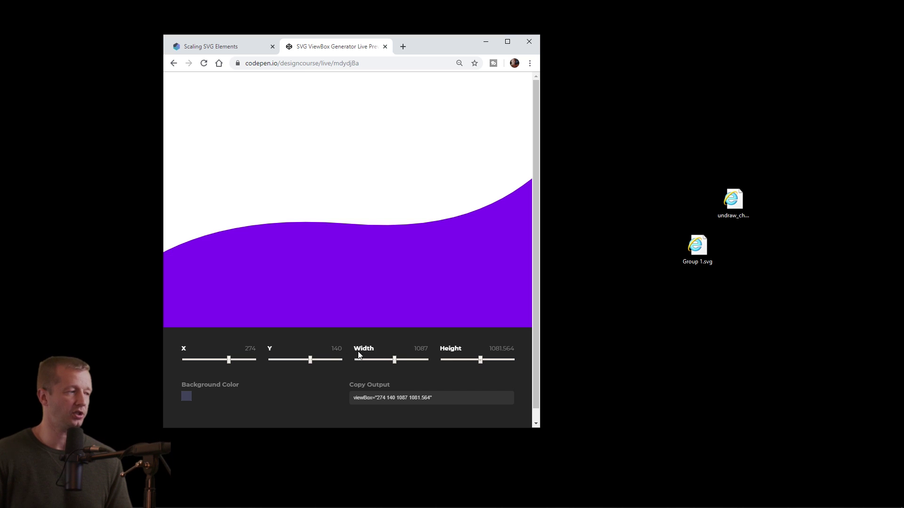
click(414, 397)
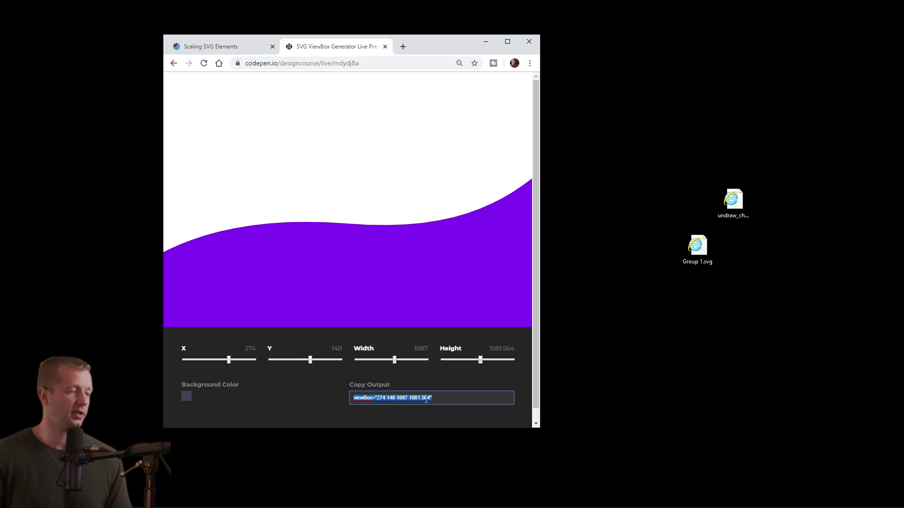
click(634, 277)
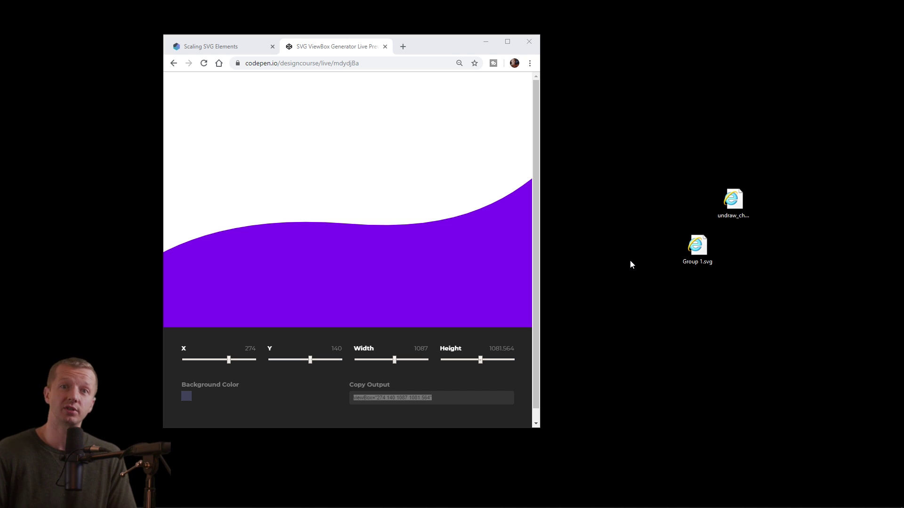